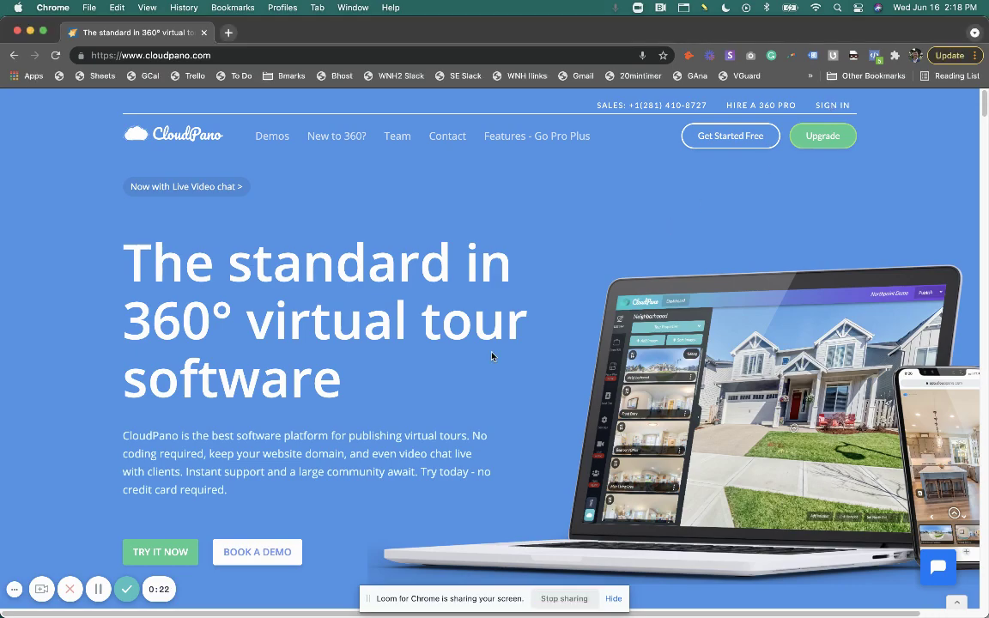
Look through the CloudPano homepage's sections on brands, virtual tours, demos, white-labelling and Google Street View, ending back at its start
{"action": "scroll", "coordinate": [495, 352], "scroll_direction": "down", "scroll_amount": 12}
{"action": "scroll", "coordinate": [495, 352], "scroll_direction": "down", "scroll_amount": 10}
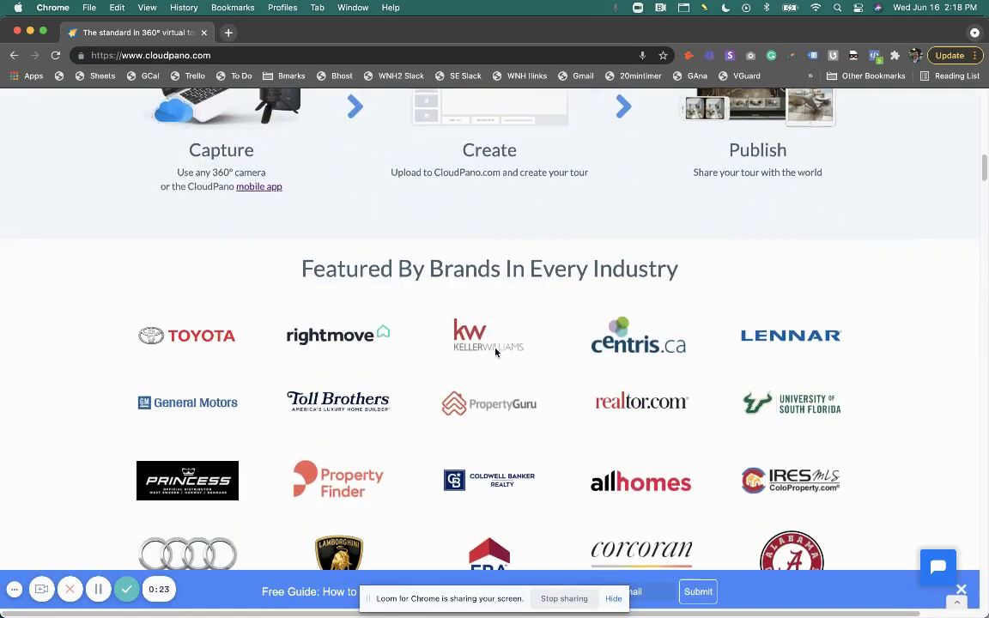
{"action": "scroll", "coordinate": [495, 352], "scroll_direction": "down", "scroll_amount": 4}
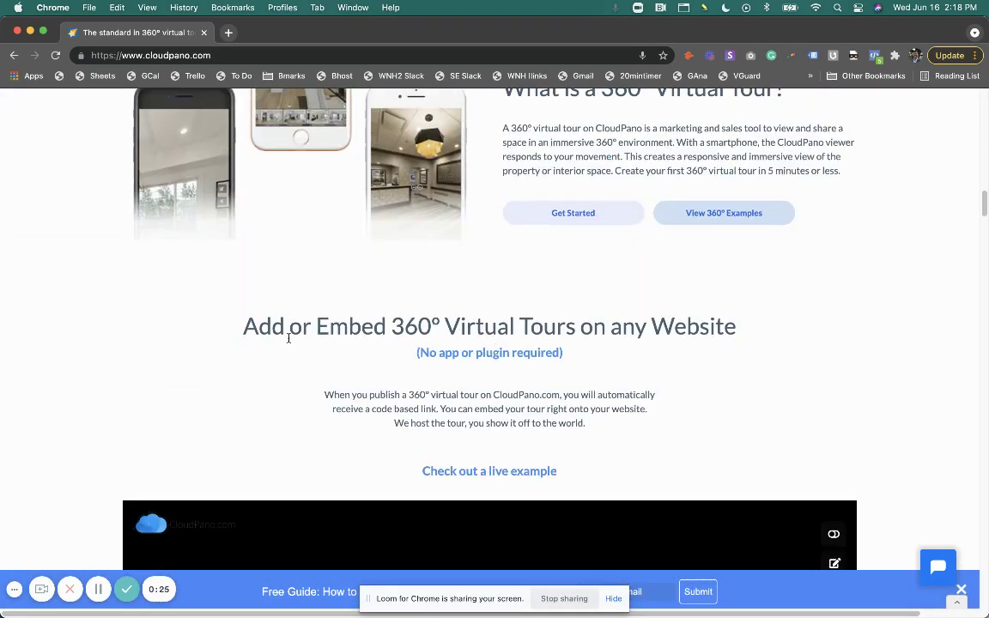
{"action": "scroll", "coordinate": [123, 353], "scroll_direction": "down", "scroll_amount": 10}
{"action": "scroll", "coordinate": [446, 391], "scroll_direction": "down", "scroll_amount": 15}
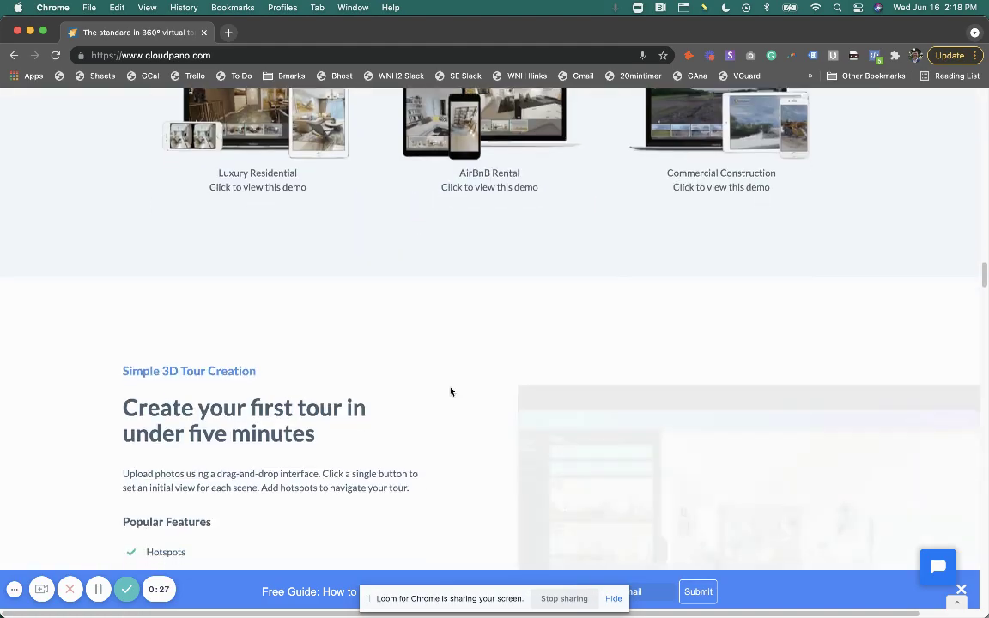
{"action": "scroll", "coordinate": [452, 391], "scroll_direction": "down", "scroll_amount": 6}
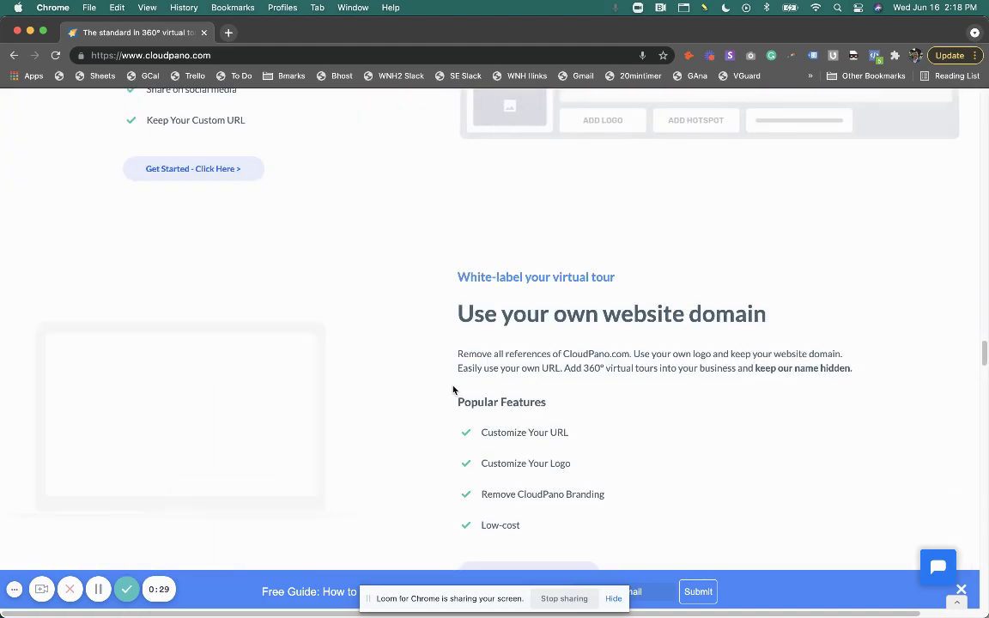
{"action": "scroll", "coordinate": [453, 389], "scroll_direction": "down", "scroll_amount": 8}
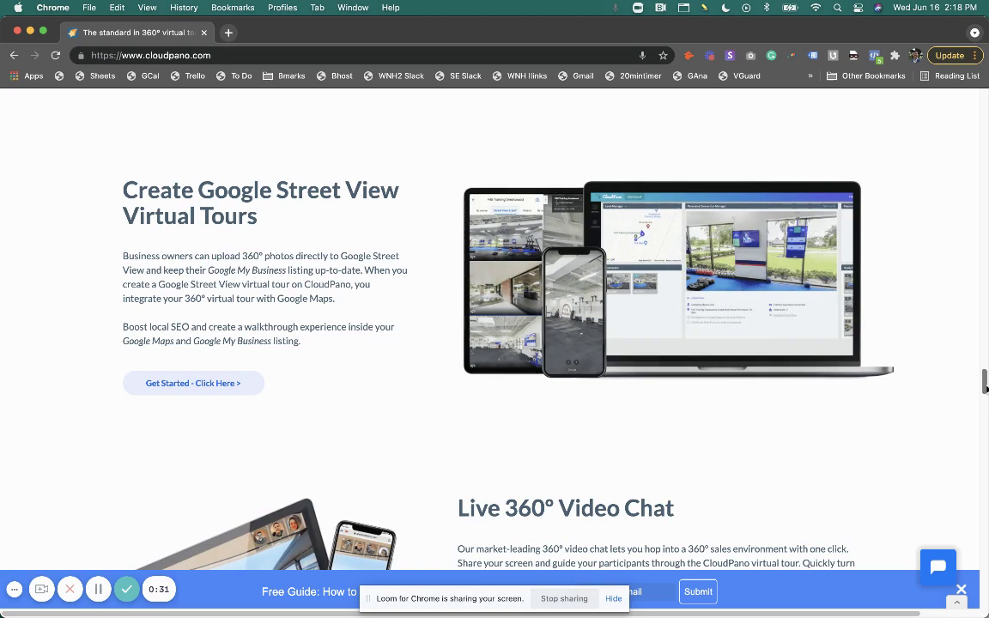
{"action": "left_click_drag", "start_coordinate": [985, 382], "coordinate": [980, 109]}
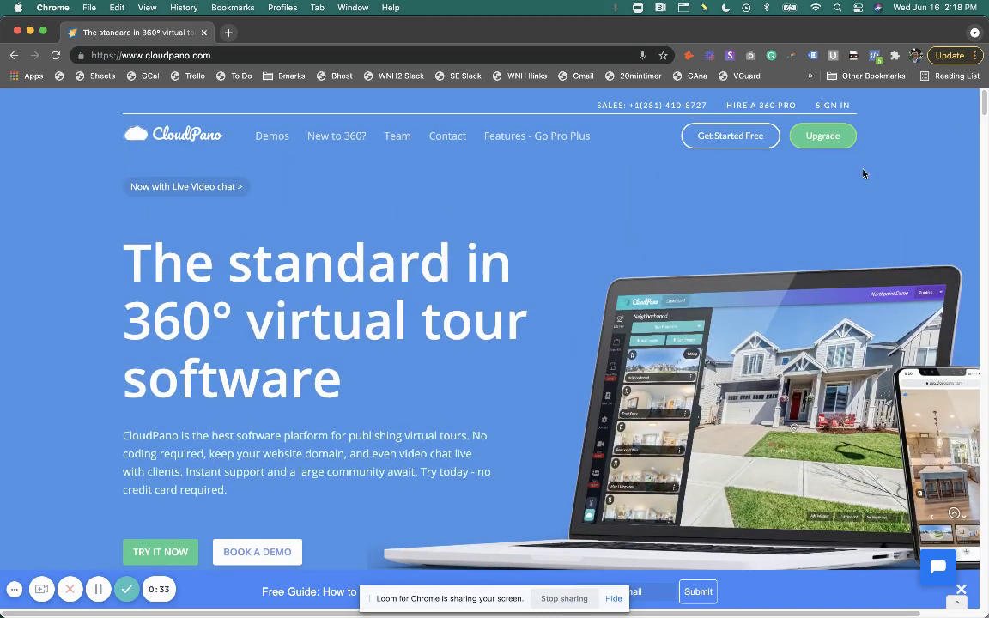
Sign in to CloudPano and open the sample tour in the editor, dismissing the demo introduction
{"action": "left_click", "coordinate": [844, 108]}
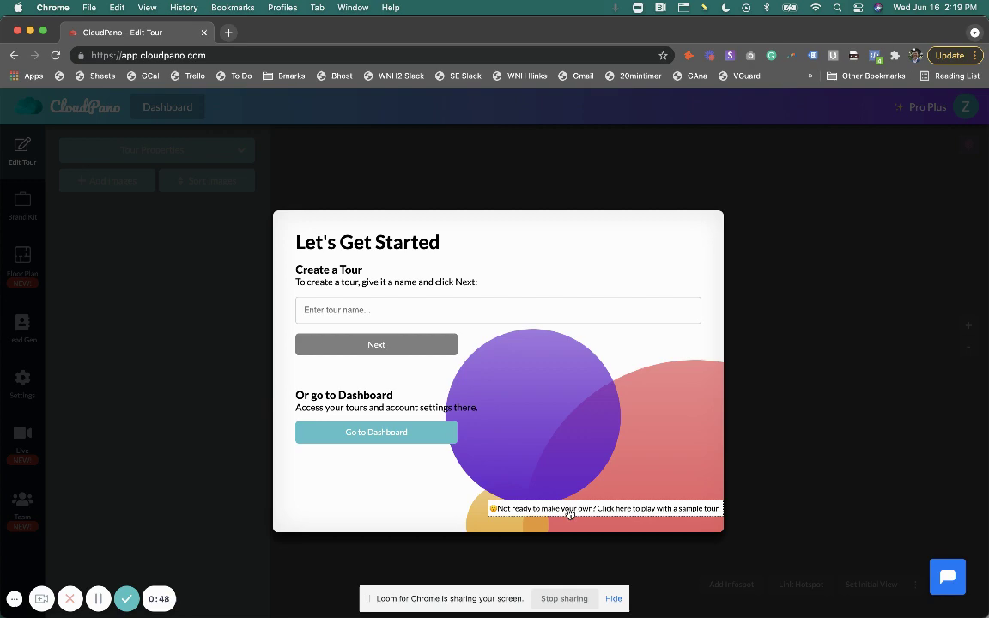
{"action": "left_click", "coordinate": [568, 510]}
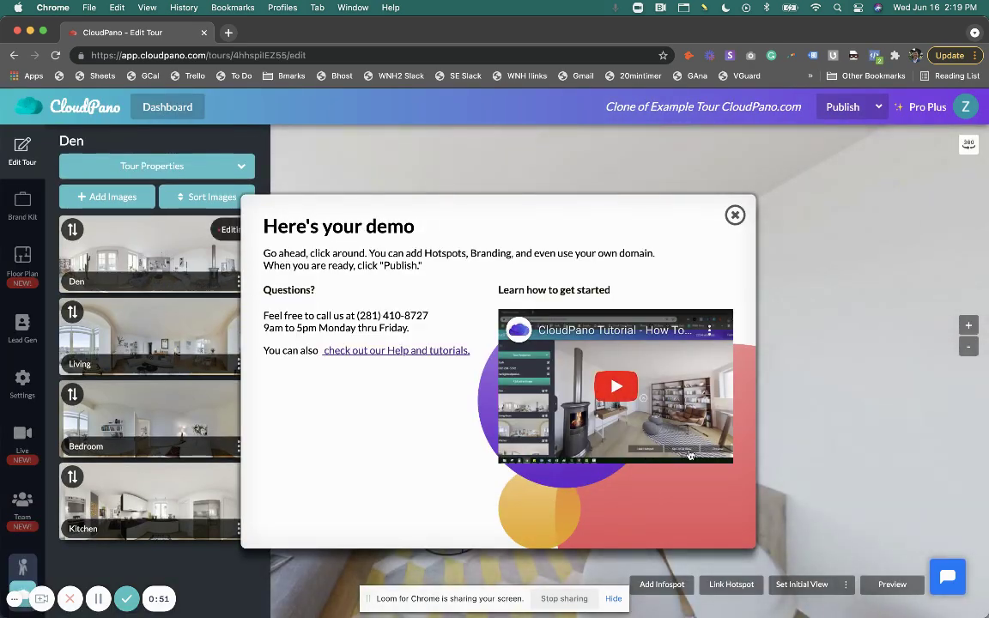
{"action": "left_click", "coordinate": [734, 214]}
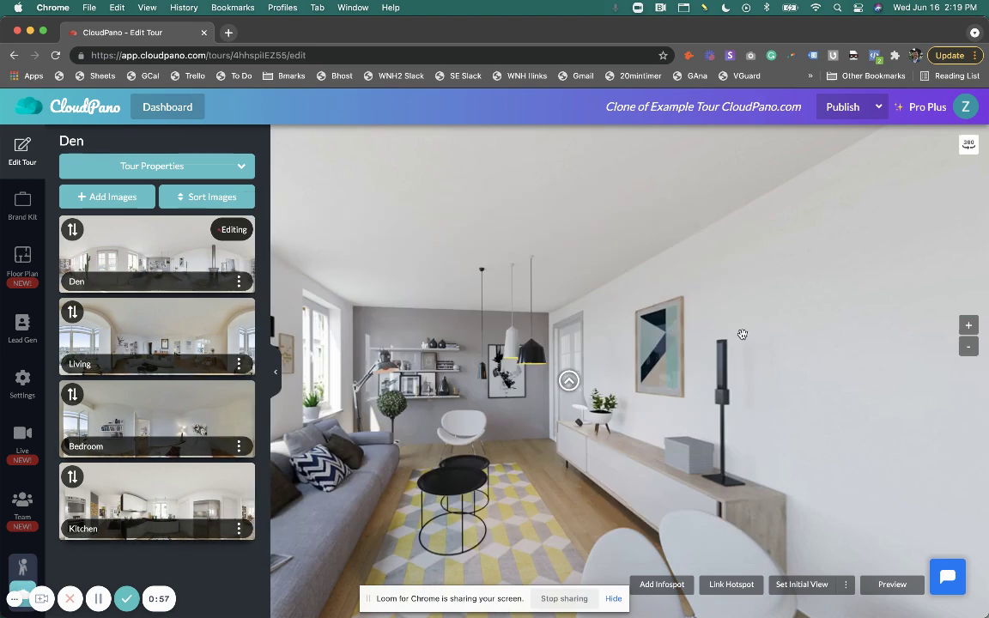
View the sample tour outside the editor and copy its direct link from the sharing options
{"action": "left_click_drag", "start_coordinate": [742, 336], "coordinate": [725, 418]}
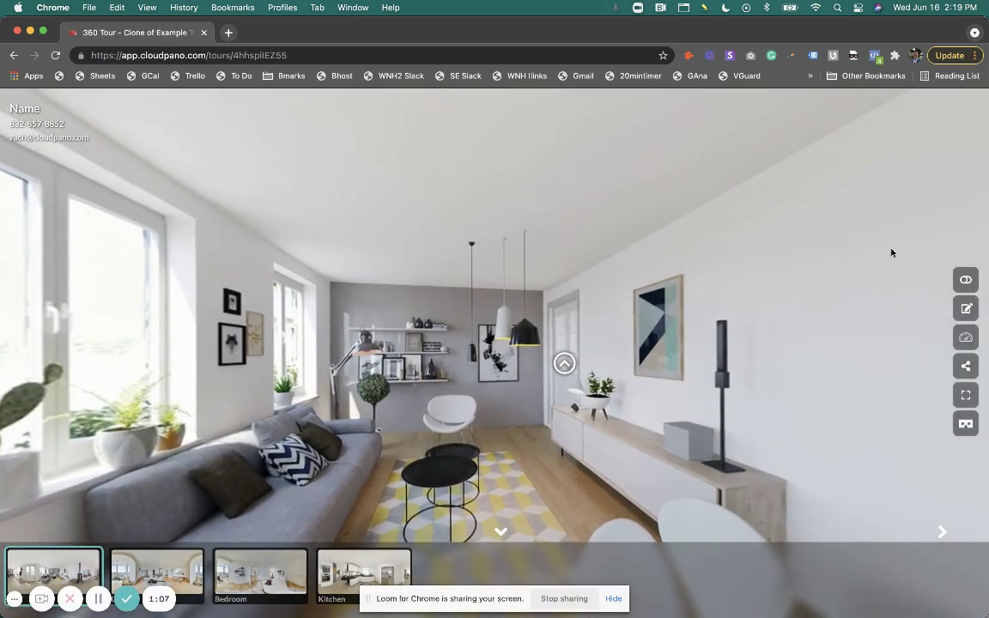
{"action": "left_click", "coordinate": [965, 366]}
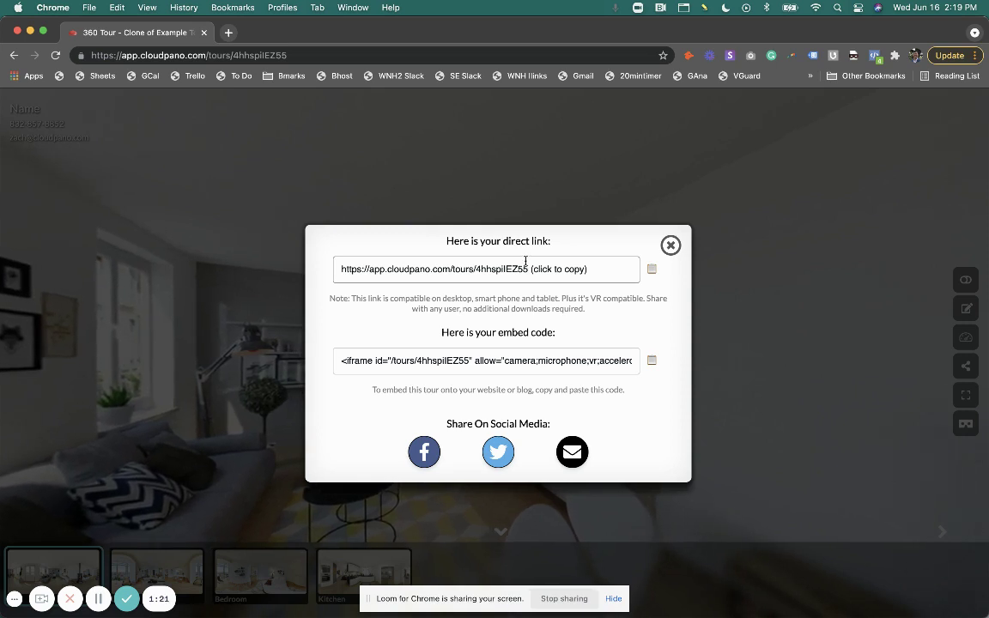
{"action": "left_click", "coordinate": [442, 274]}
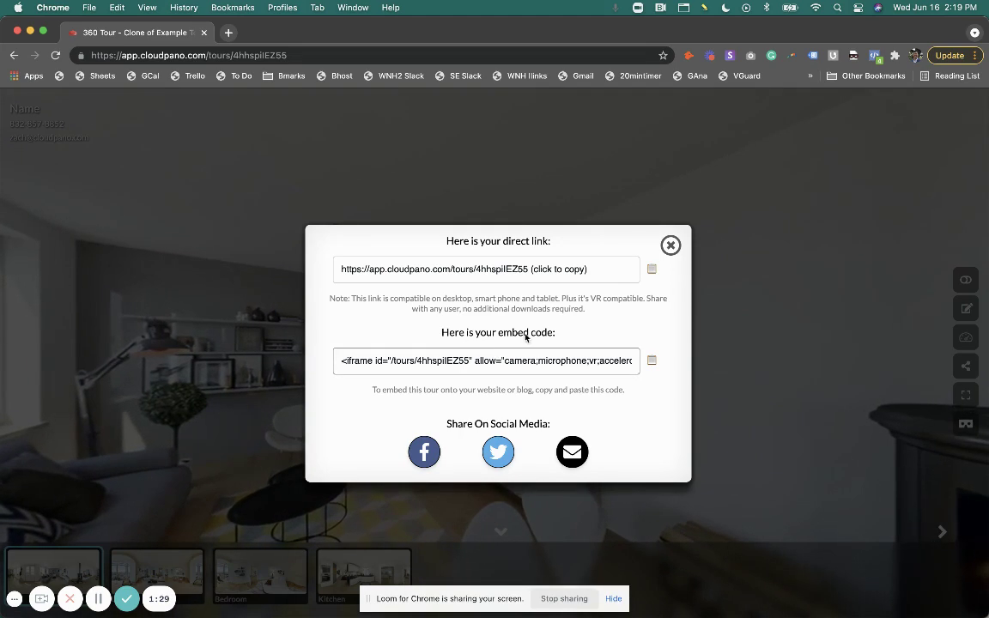
{"action": "left_click", "coordinate": [671, 245]}
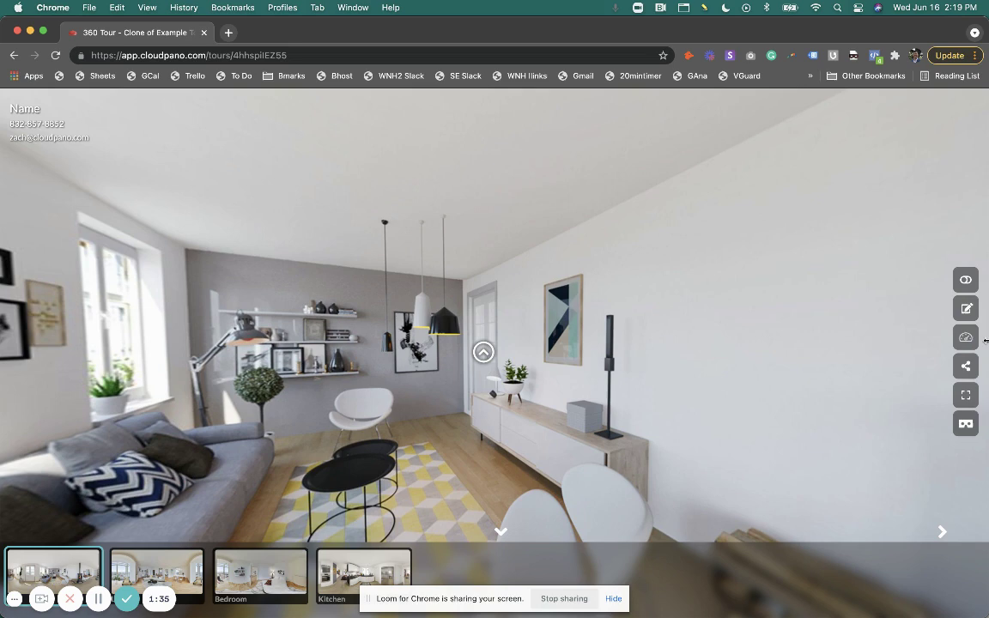
Return to the tour editor, publish the tour as an MLS compliant link and copy the direct link
{"action": "left_click", "coordinate": [968, 310]}
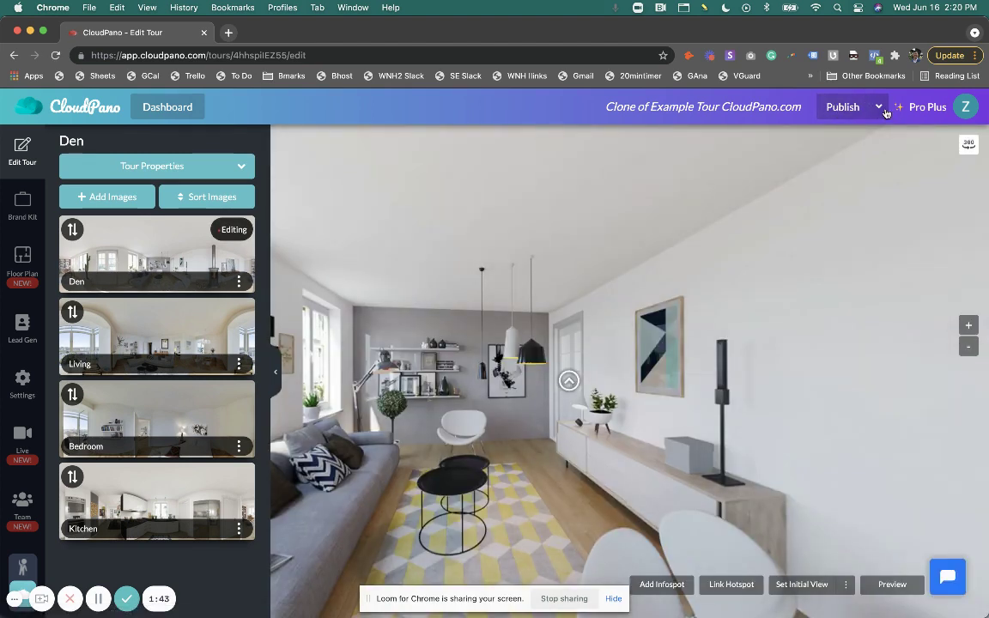
{"action": "left_click", "coordinate": [881, 109]}
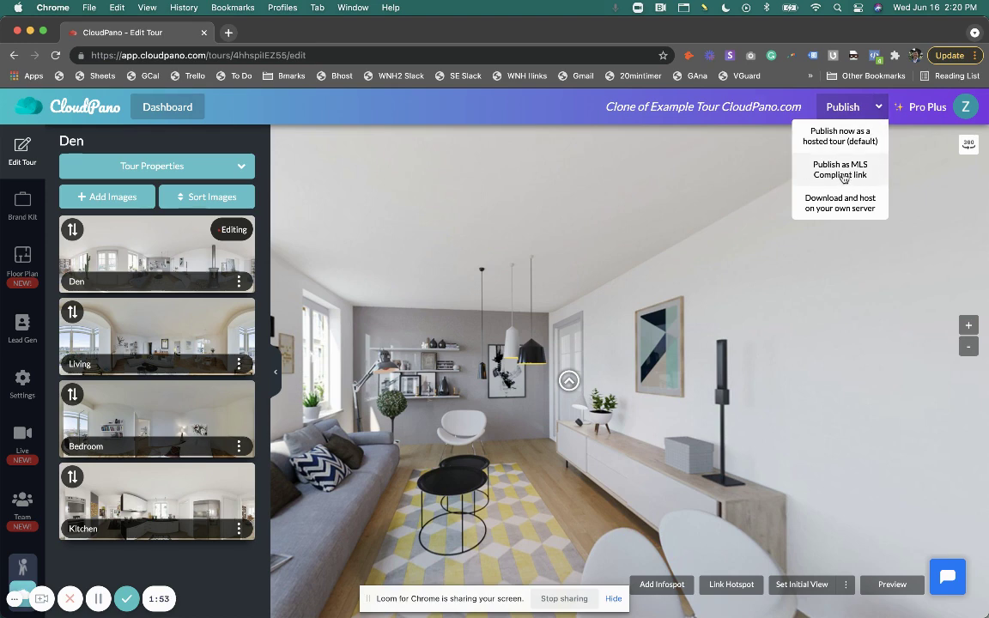
{"action": "left_click", "coordinate": [843, 177]}
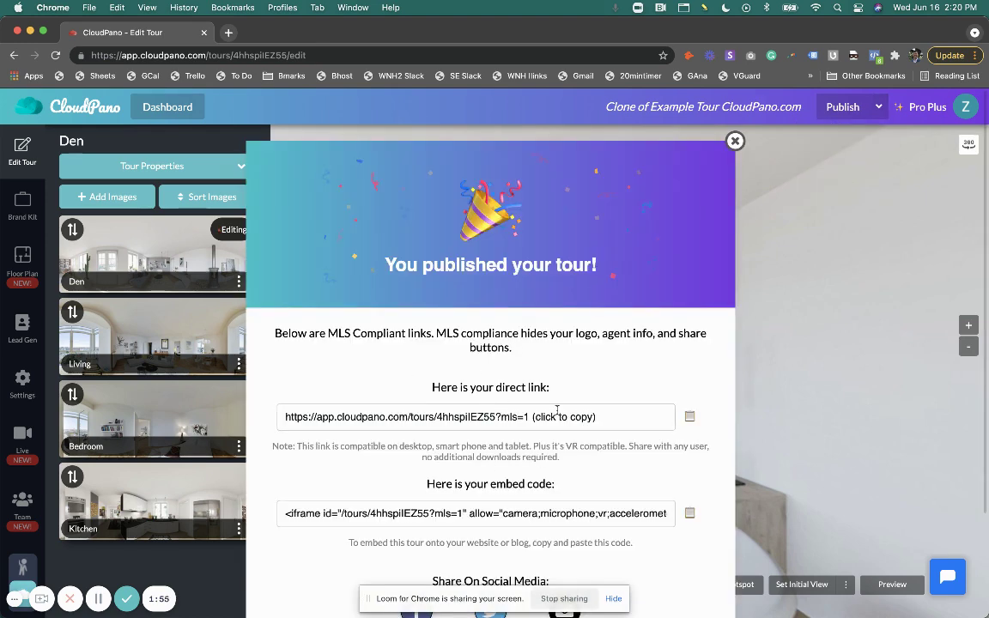
{"action": "left_click", "coordinate": [601, 416]}
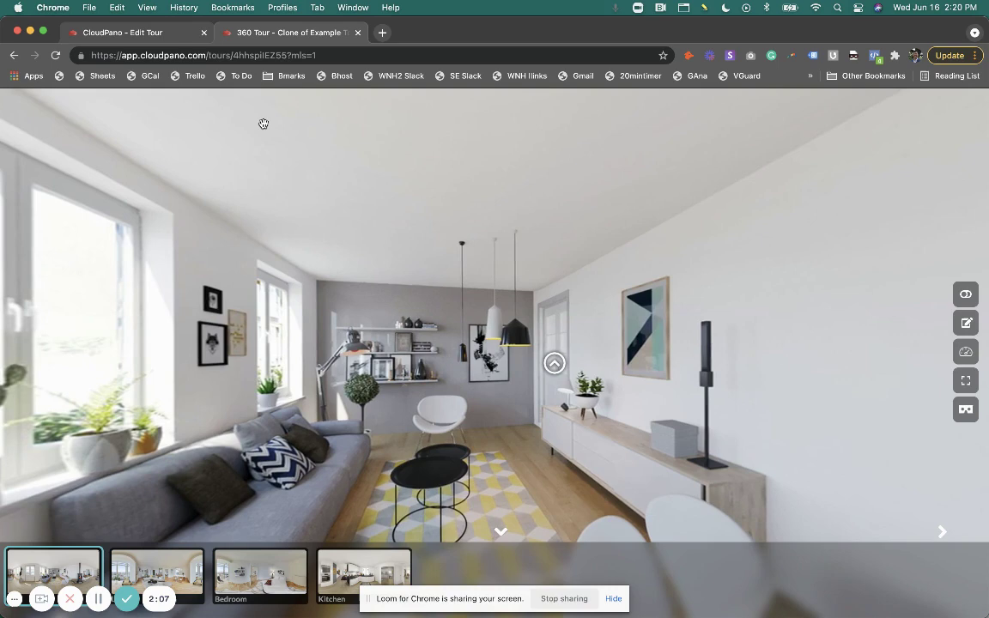
Load the copied MLS compliant tour link in a new incognito window
{"action": "left_click", "coordinate": [89, 7]}
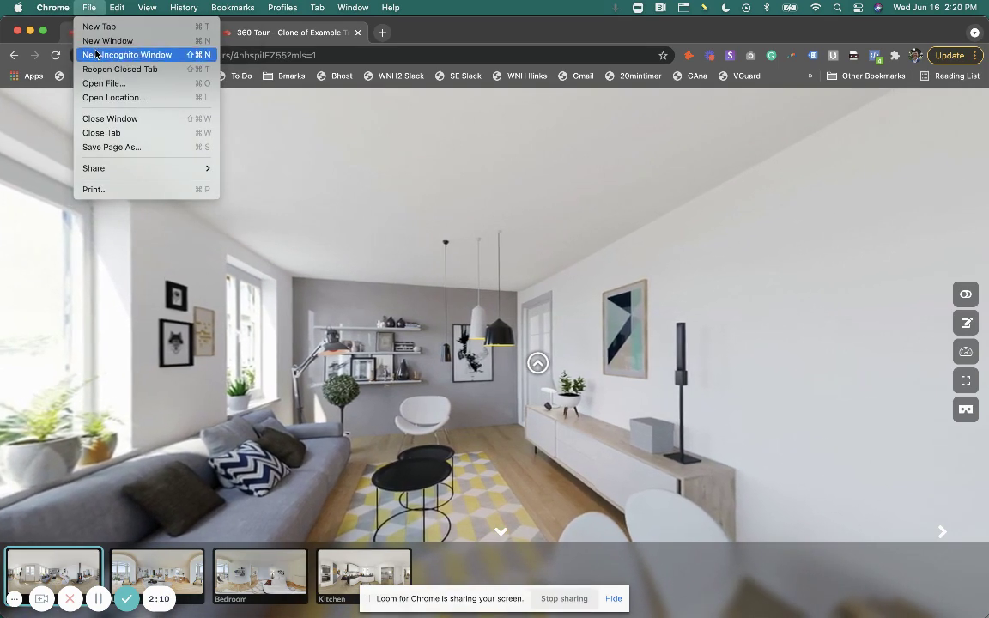
{"action": "left_click", "coordinate": [103, 55]}
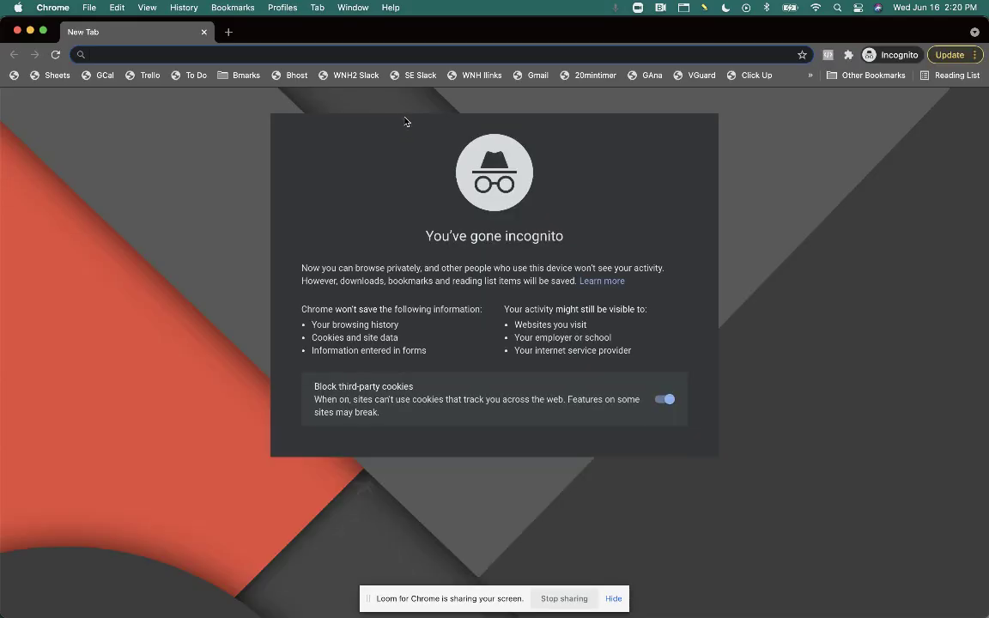
{"action": "key", "text": "super+v"}
{"action": "key", "text": "Return"}
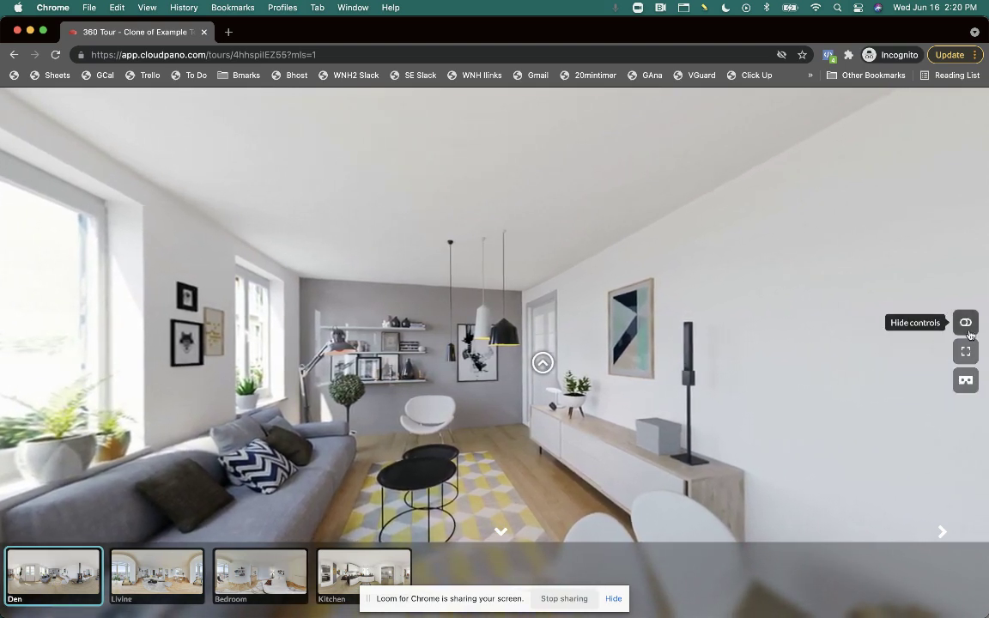
Check the MLS tour by hiding and showing its controls and moving from the Den to the Living scene
{"action": "left_click", "coordinate": [966, 322]}
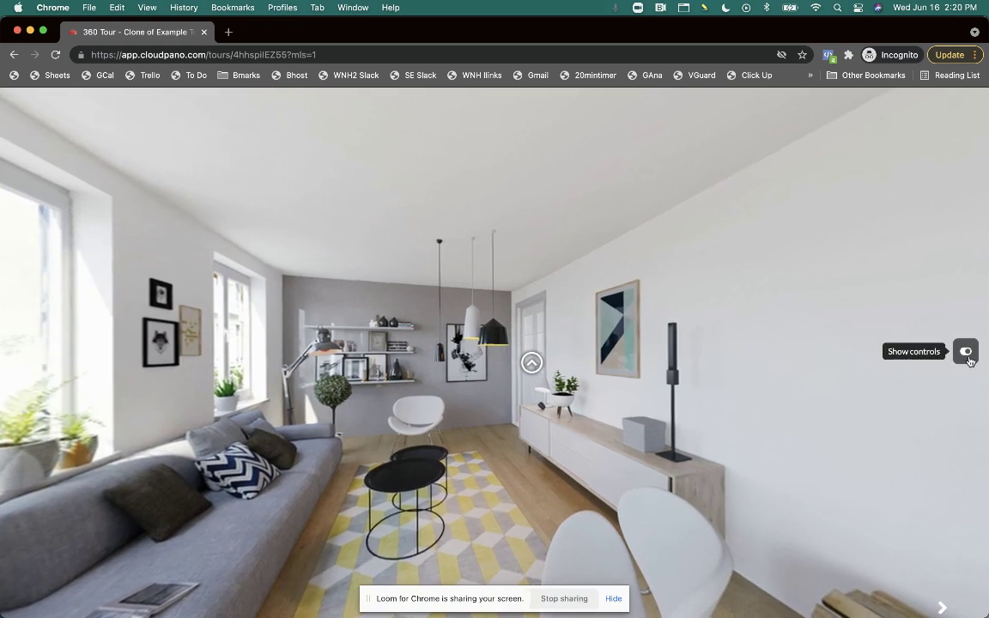
{"action": "left_click", "coordinate": [966, 352]}
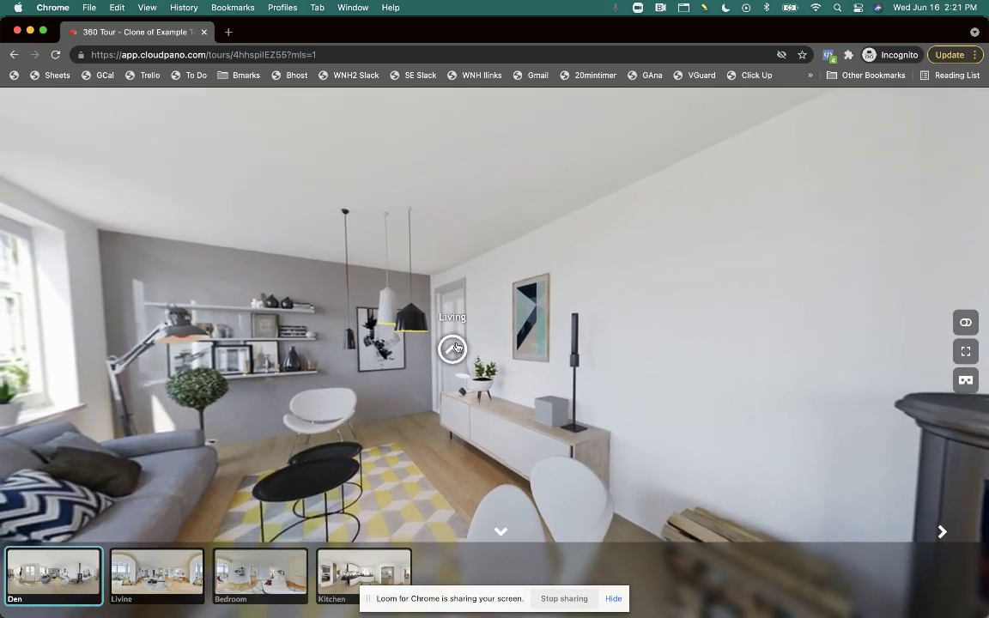
{"action": "left_click", "coordinate": [452, 348]}
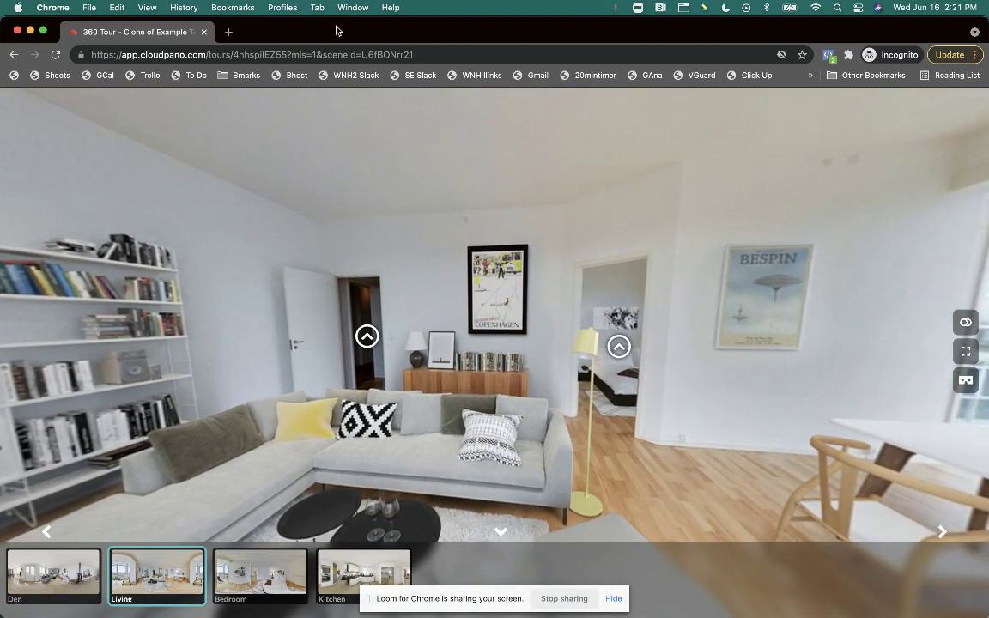
{"action": "left_click_drag", "start_coordinate": [337, 31], "coordinate": [988, 515]}
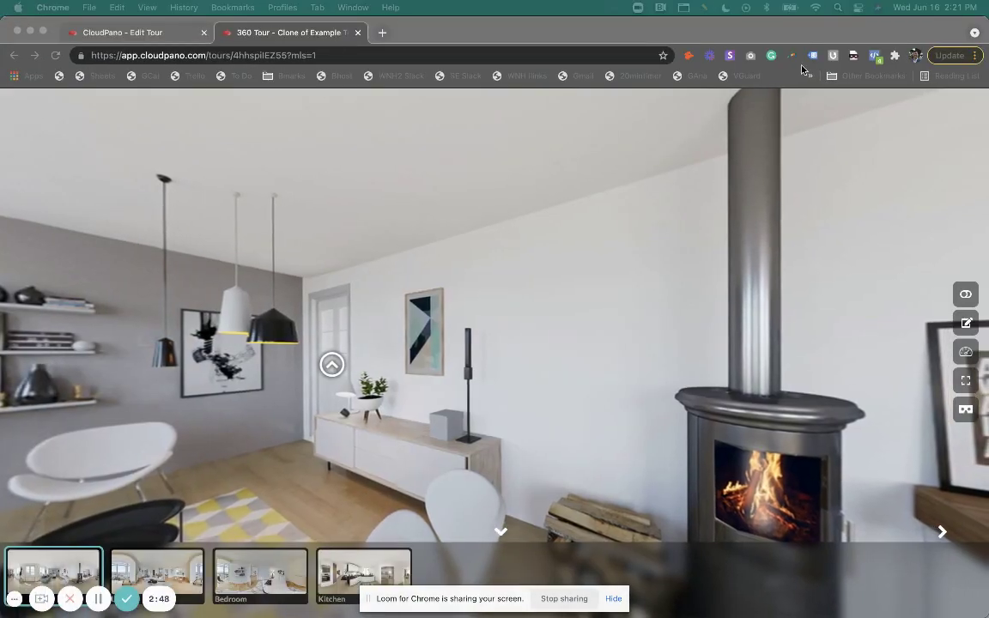
Go back to editing the tour in the regular browser window, publish it again as an MLS compliant link and close the link dialog
{"action": "left_click", "coordinate": [968, 324]}
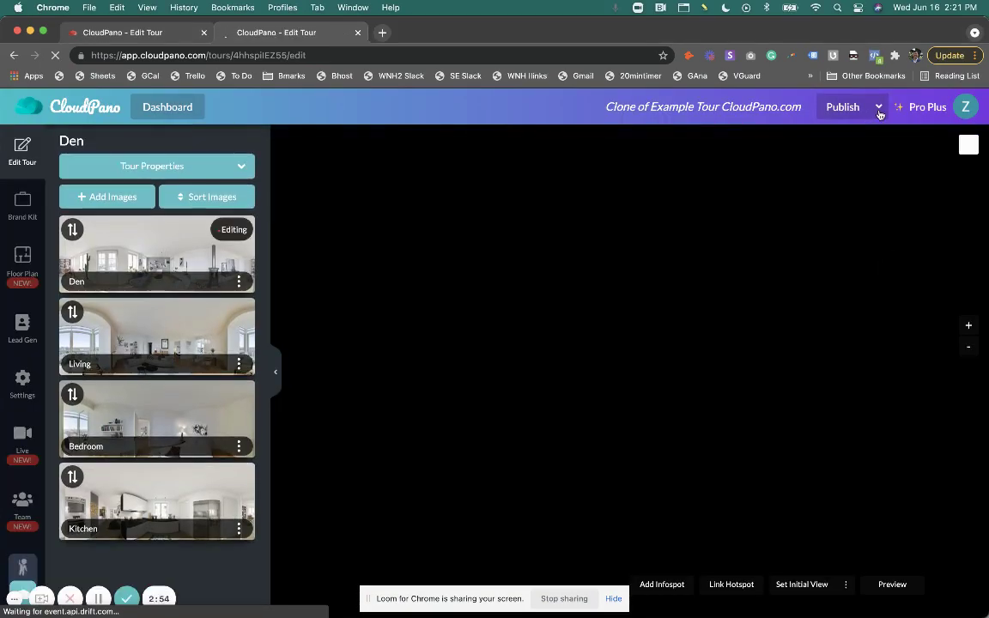
{"action": "left_click", "coordinate": [879, 114]}
{"action": "left_click", "coordinate": [842, 174]}
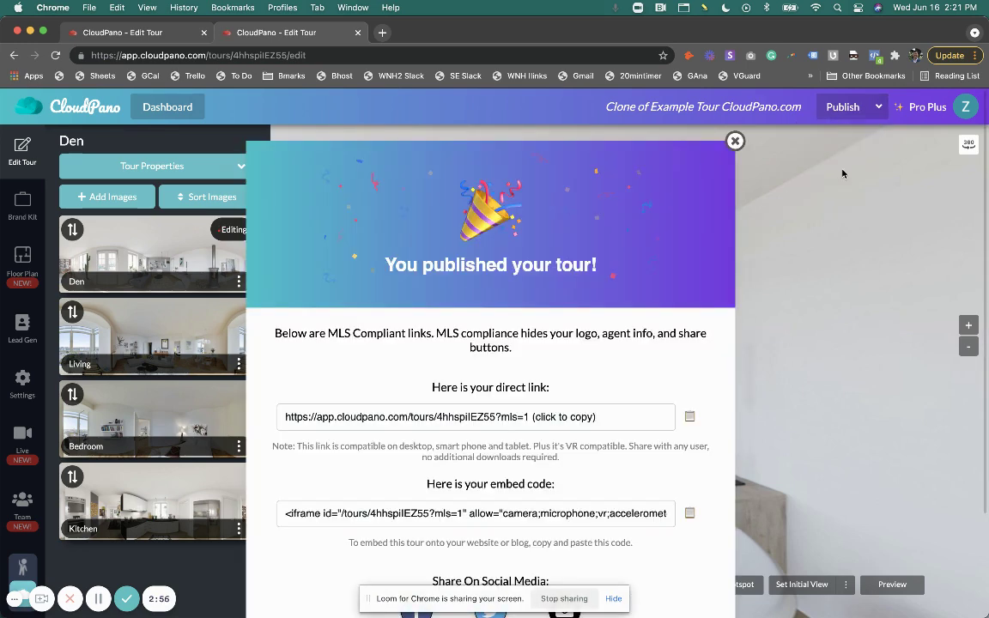
{"action": "left_click", "coordinate": [735, 141]}
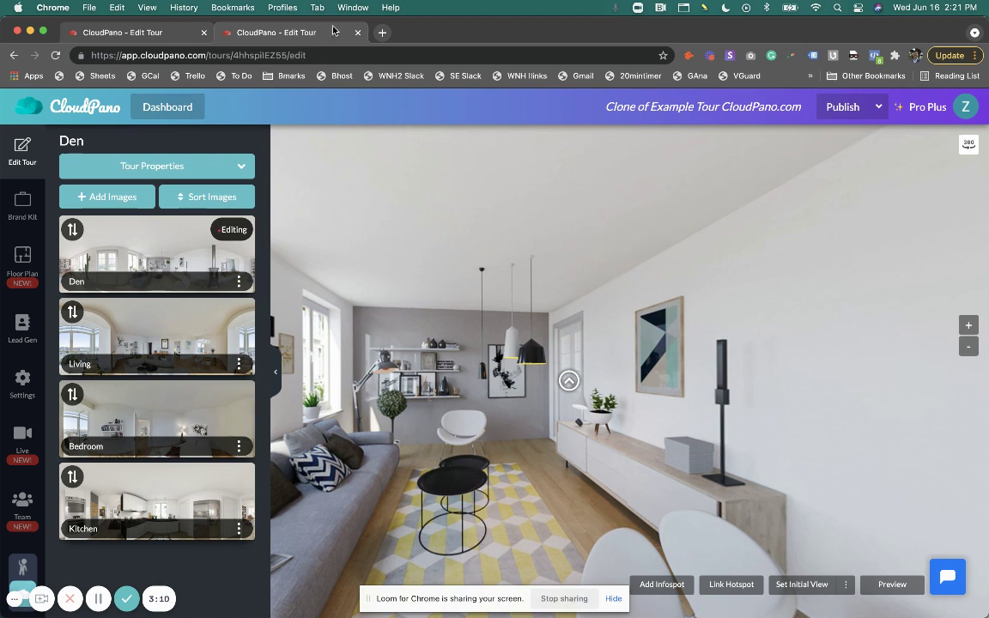
Open cloudpano.com in a new tab and go to the Features - Go Pro Plus page
{"action": "key", "text": "super+t"}
{"action": "type", "text": "clo"}
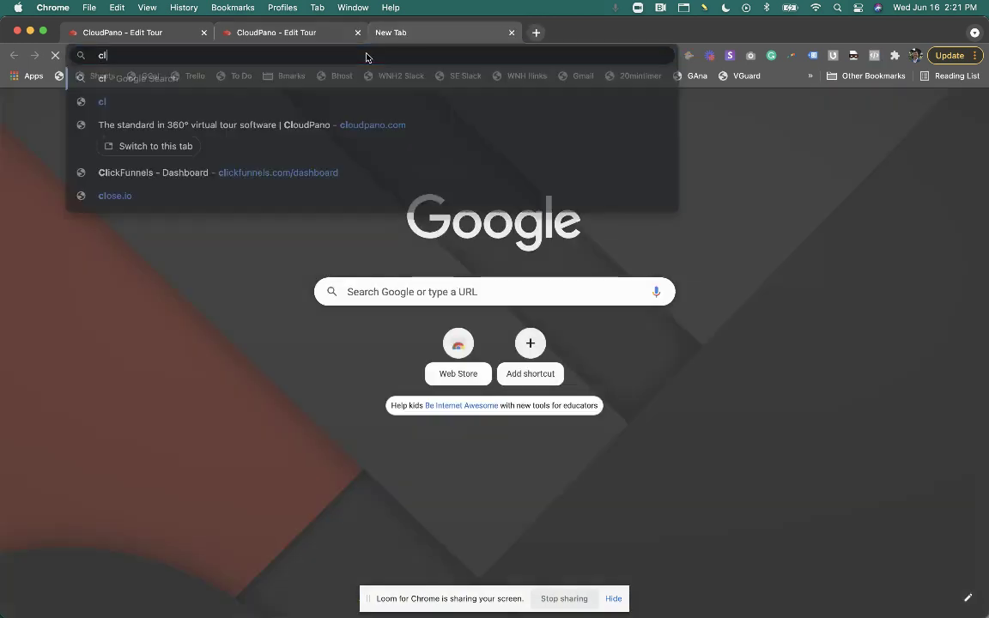
{"action": "left_click", "coordinate": [337, 126]}
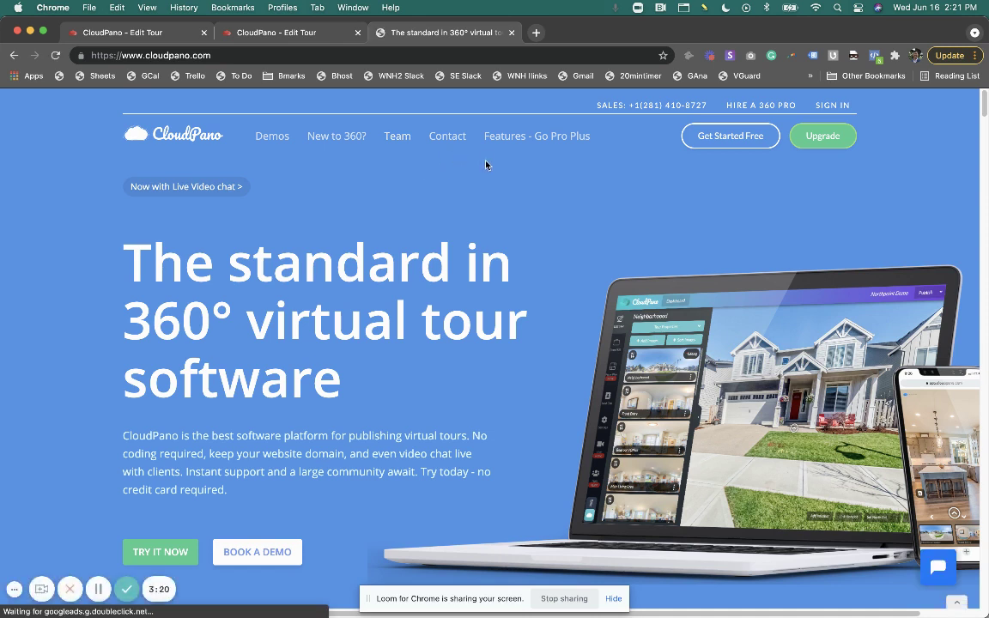
{"action": "left_click", "coordinate": [528, 139]}
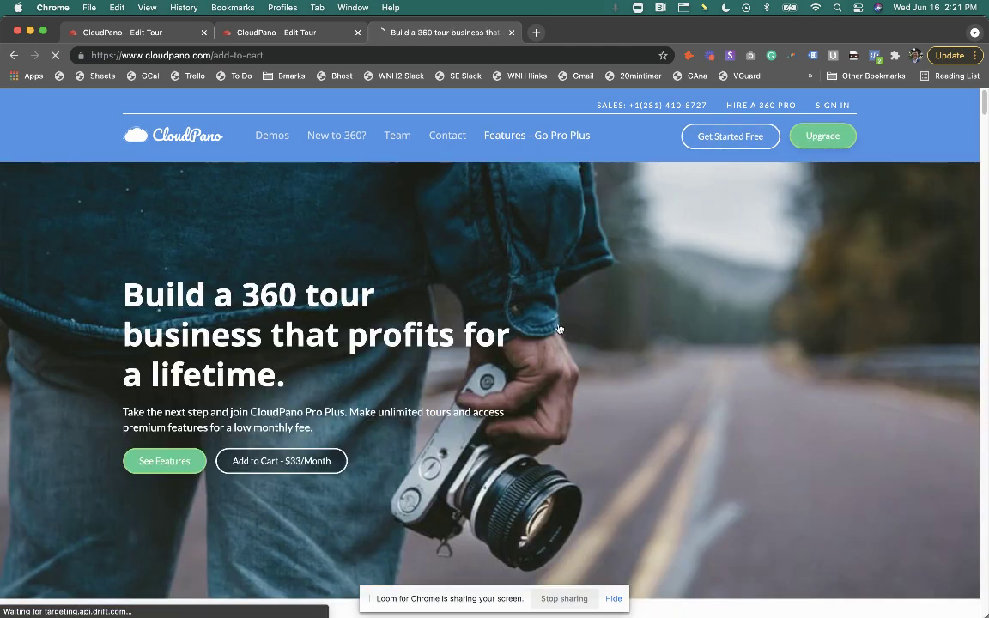
Review the $33/Month Pro Plus sign-up page and return to the Features - Go Pro Plus page
{"action": "scroll", "coordinate": [559, 328], "scroll_direction": "down", "scroll_amount": 5}
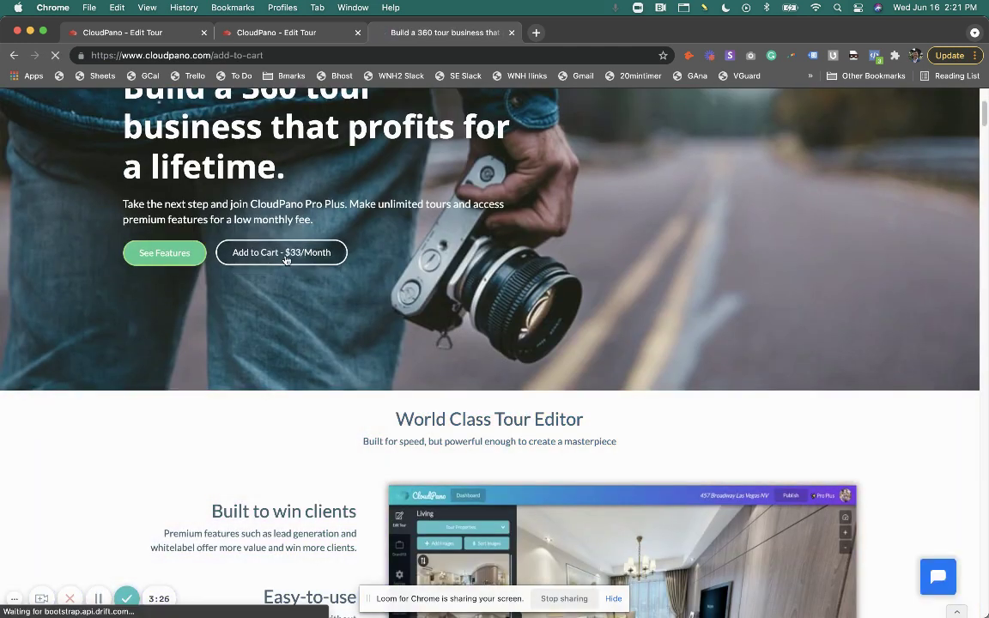
{"action": "left_click", "coordinate": [283, 254]}
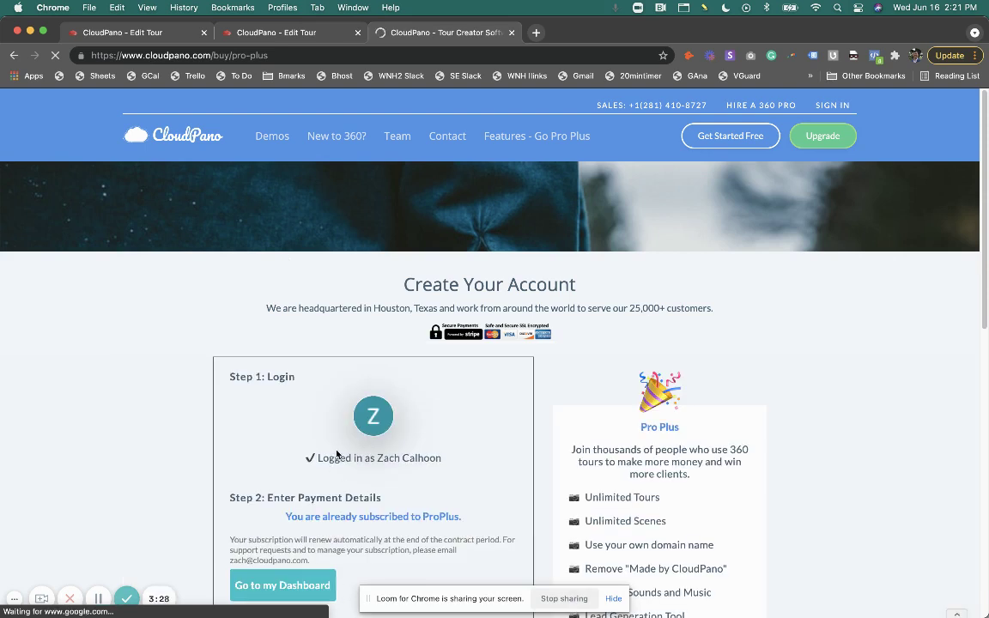
{"action": "scroll", "coordinate": [455, 358], "scroll_direction": "down", "scroll_amount": 3}
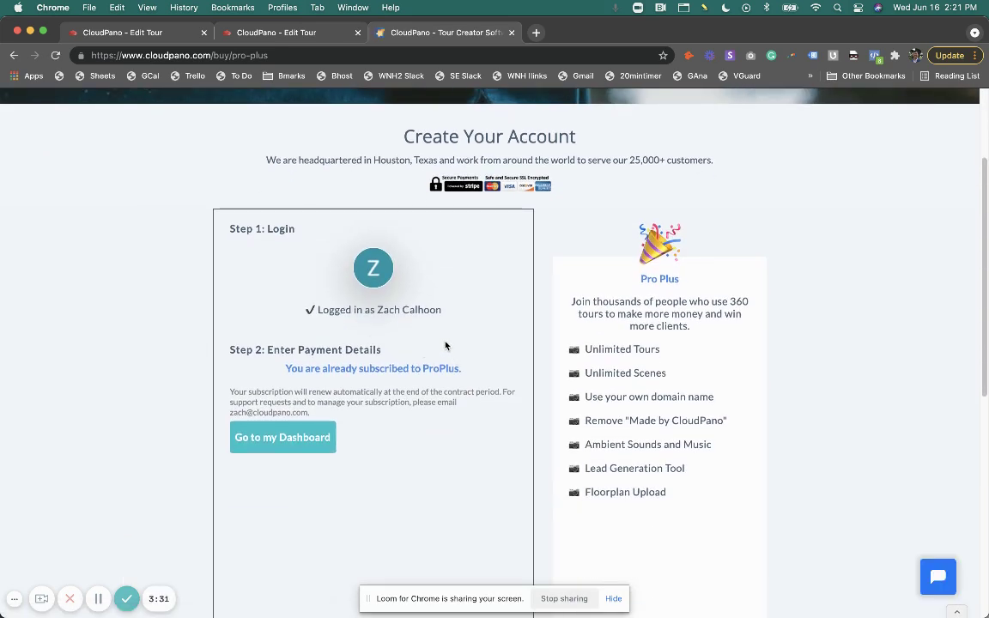
{"action": "scroll", "coordinate": [446, 346], "scroll_direction": "up", "scroll_amount": 3}
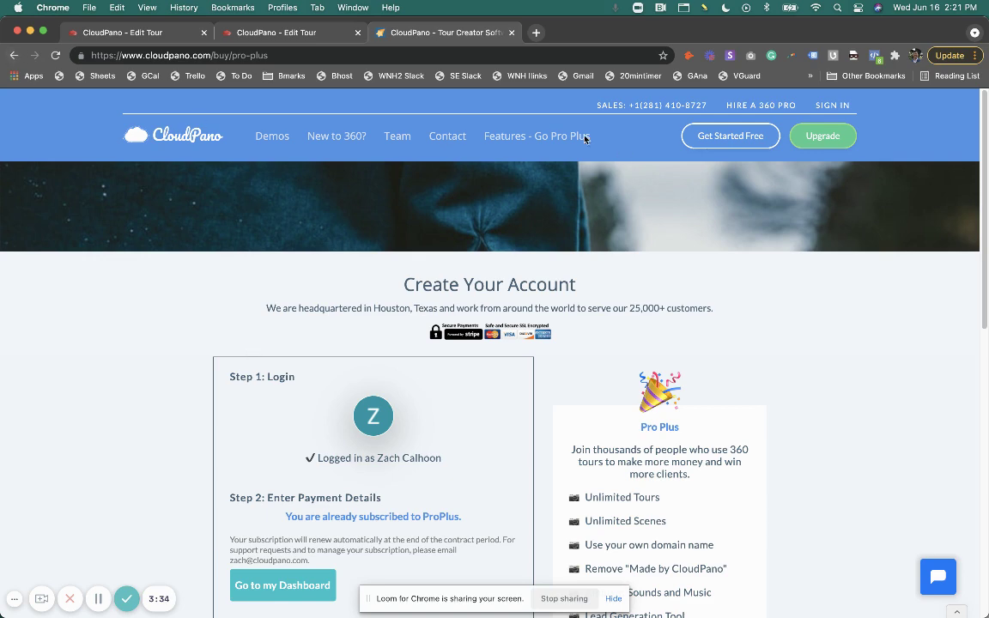
{"action": "left_click", "coordinate": [555, 137]}
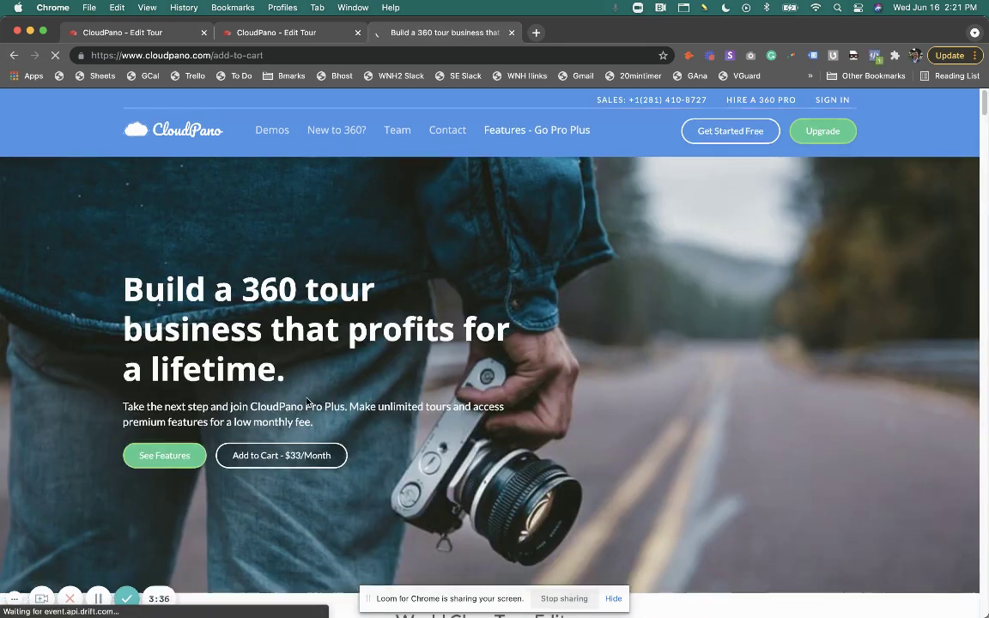
Look through the Pro Plus feature descriptions, from whitelabel and MLS compliance through privacy and lead generation to mobile tour building
{"action": "scroll", "coordinate": [307, 400], "scroll_direction": "down", "scroll_amount": 15}
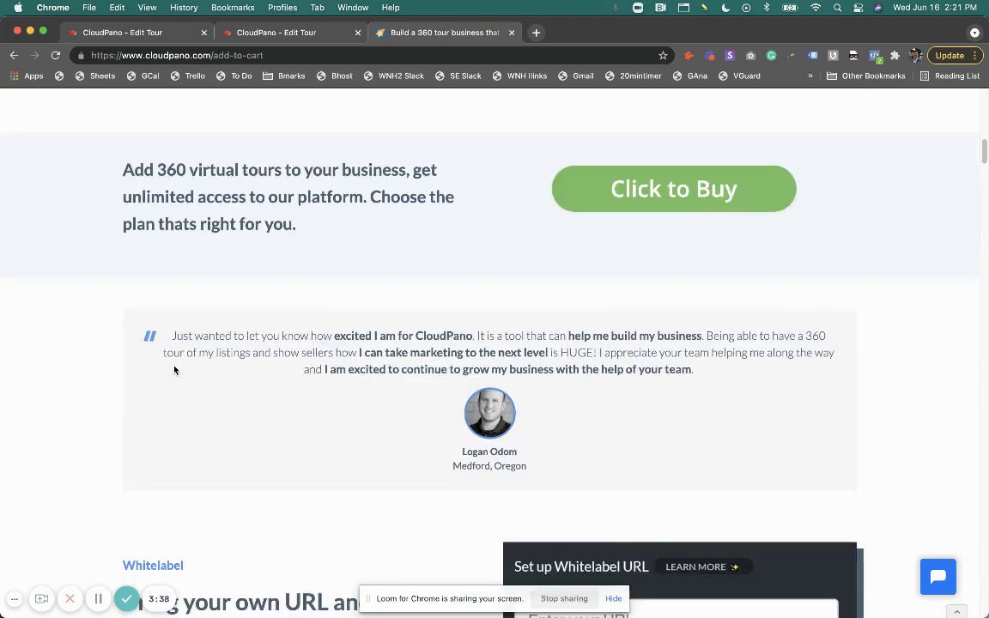
{"action": "scroll", "coordinate": [174, 370], "scroll_direction": "down", "scroll_amount": 6}
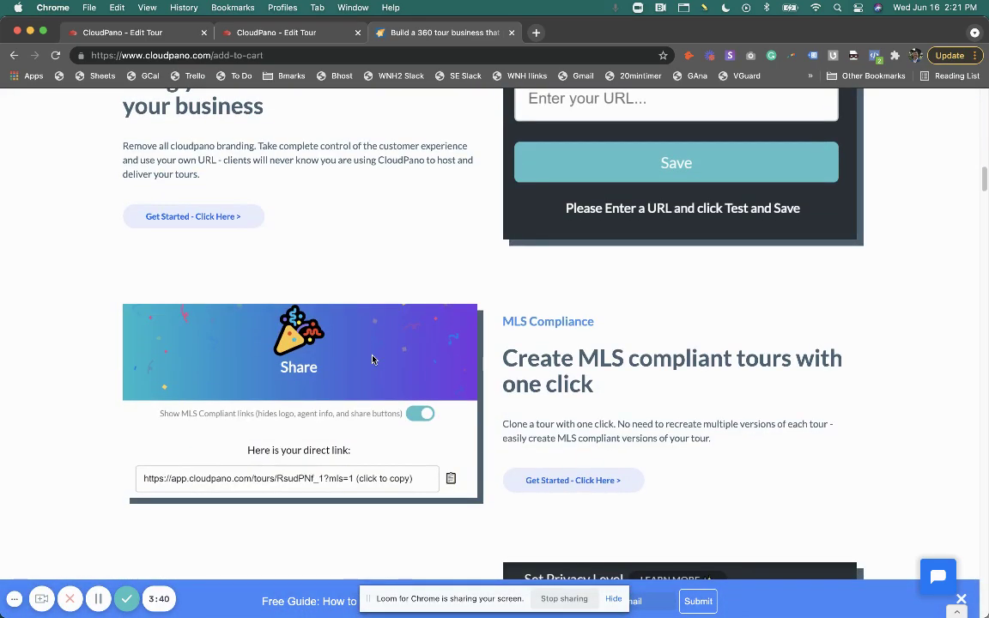
{"action": "scroll", "coordinate": [372, 359], "scroll_direction": "down", "scroll_amount": 5}
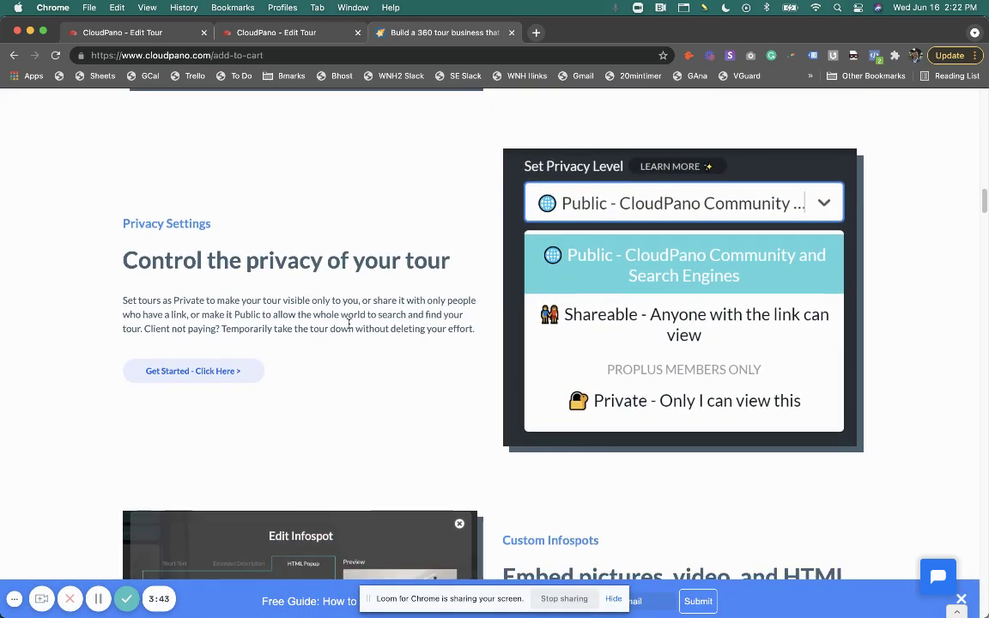
{"action": "scroll", "coordinate": [348, 322], "scroll_direction": "down", "scroll_amount": 10}
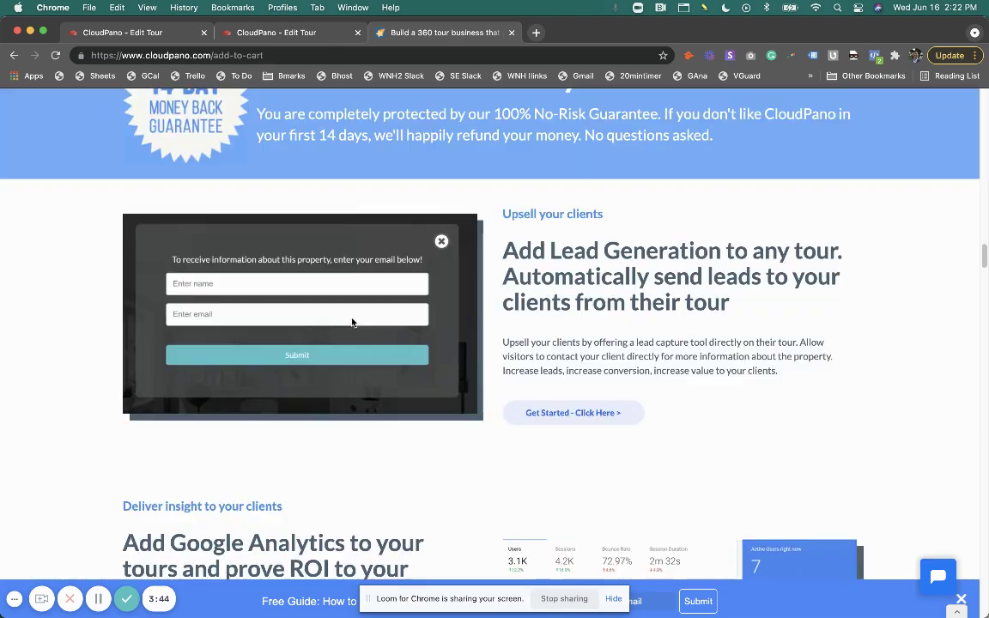
{"action": "scroll", "coordinate": [352, 318], "scroll_direction": "down", "scroll_amount": 15}
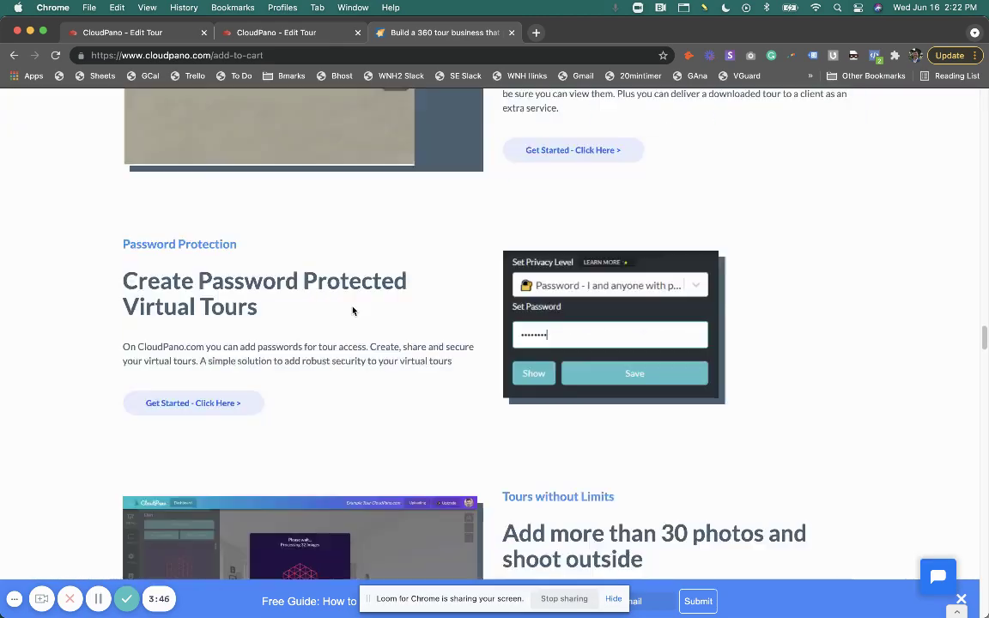
{"action": "scroll", "coordinate": [352, 311], "scroll_direction": "down", "scroll_amount": 15}
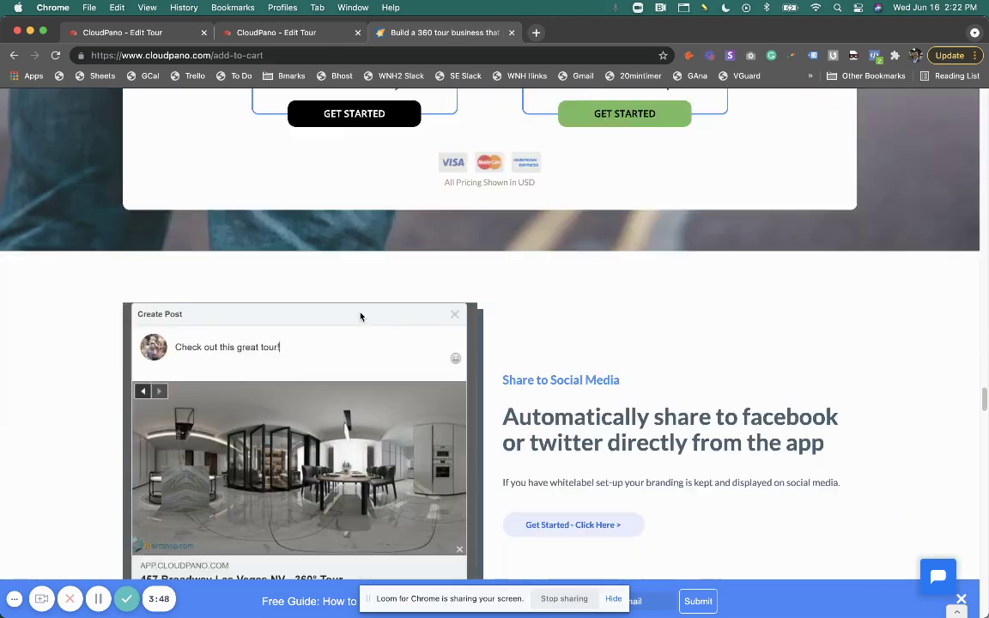
{"action": "scroll", "coordinate": [361, 317], "scroll_direction": "down", "scroll_amount": 8}
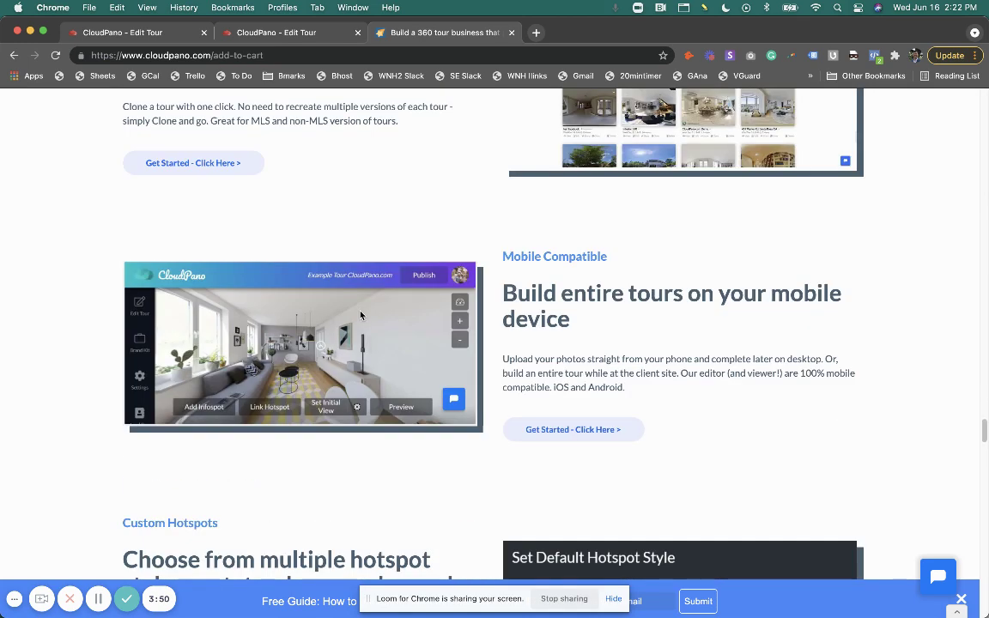